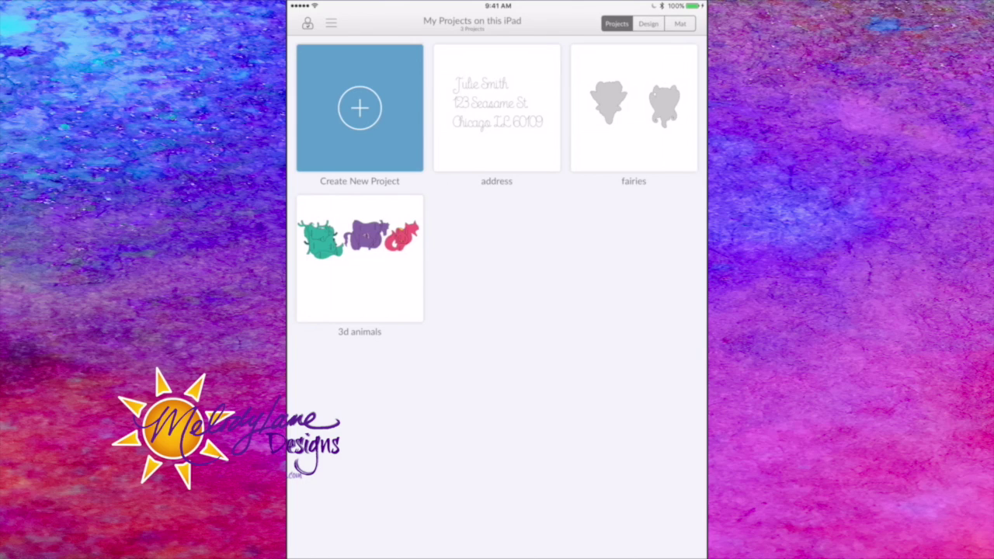
Turn Wi-Fi off from Control Center so the iPad works offline
left_click_drag(497, 555, 497, 434)
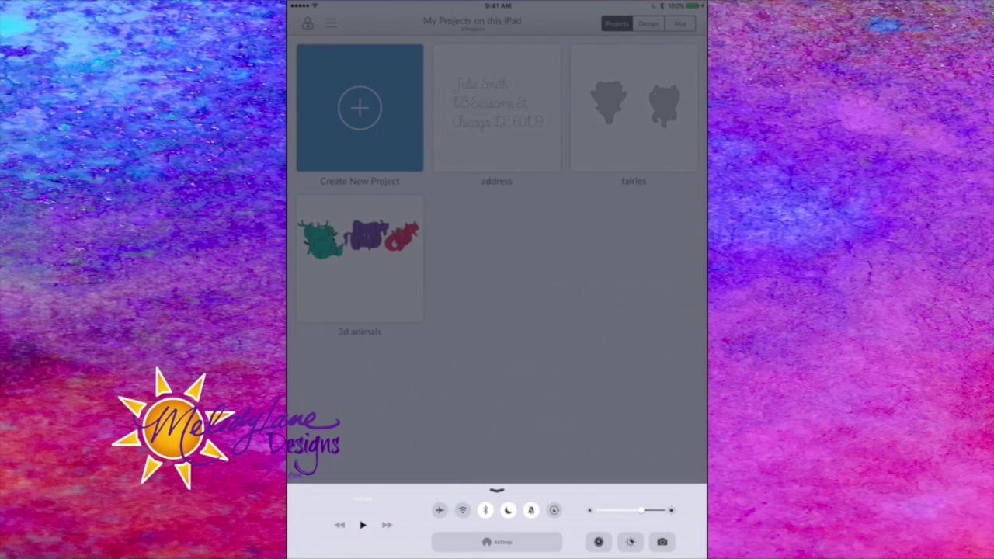
left_click(462, 510)
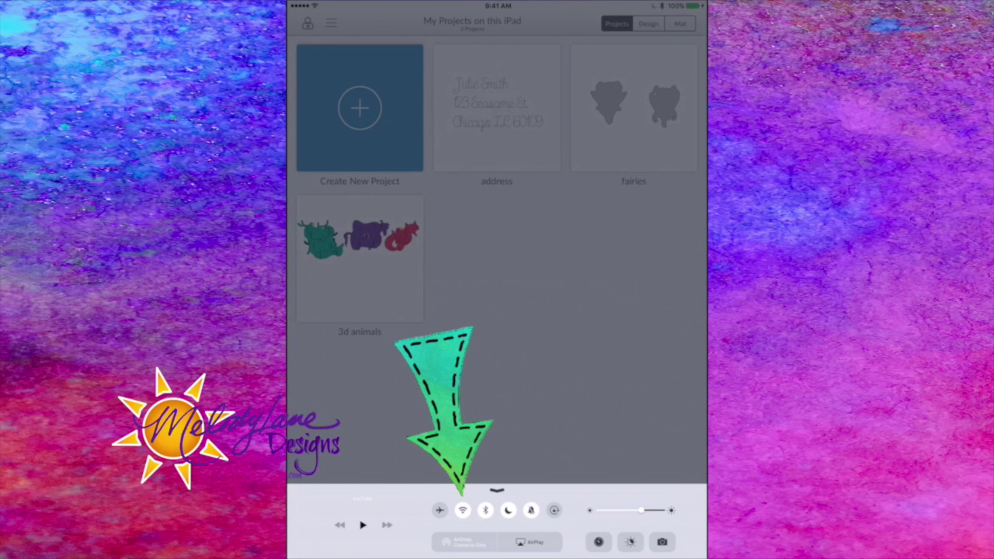
left_click(462, 510)
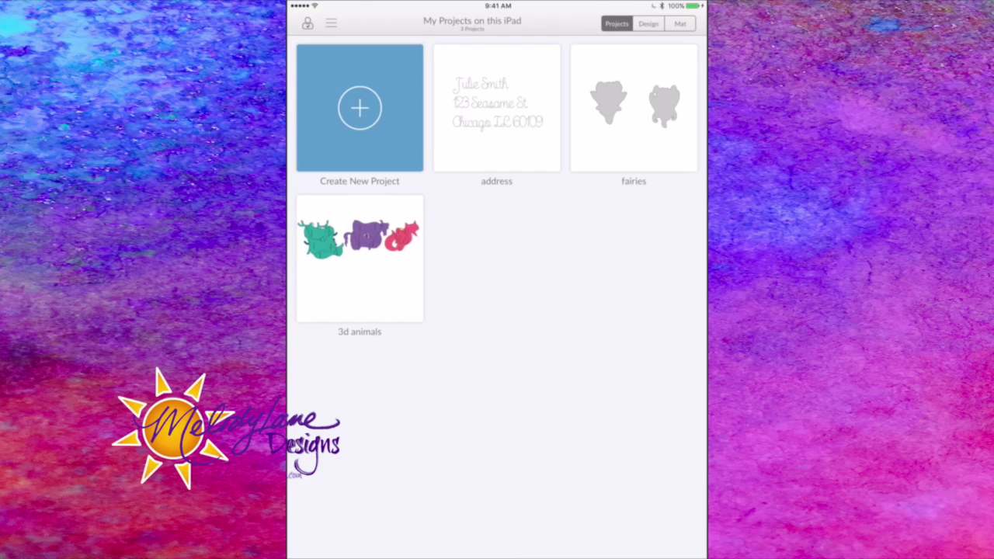
Open the saved address project and send its three lines to the mat
left_click(496, 108)
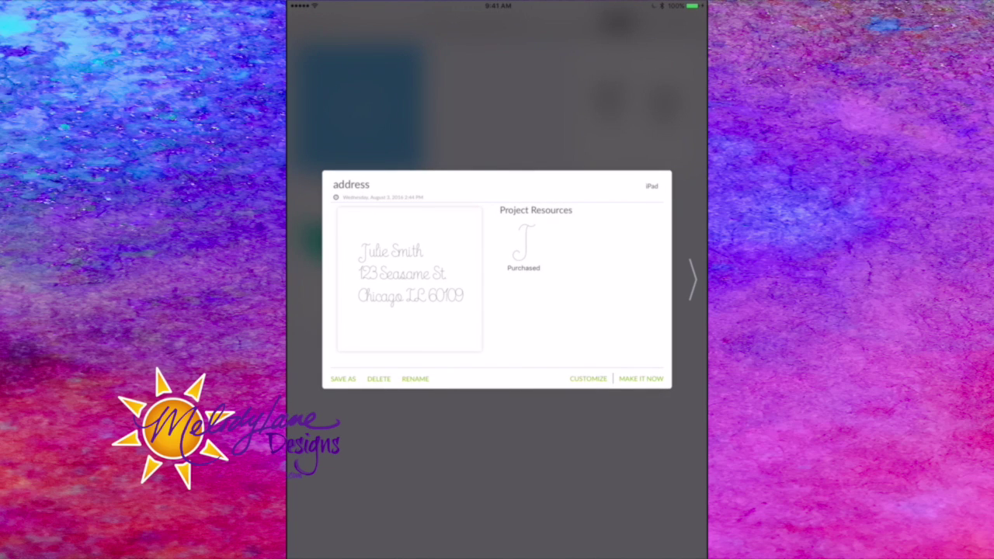
left_click(588, 378)
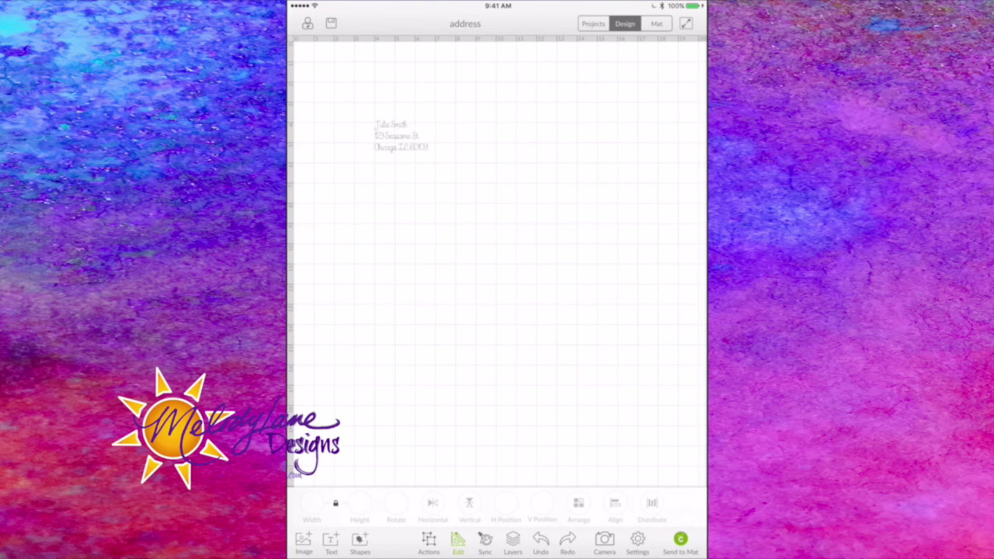
left_click(680, 543)
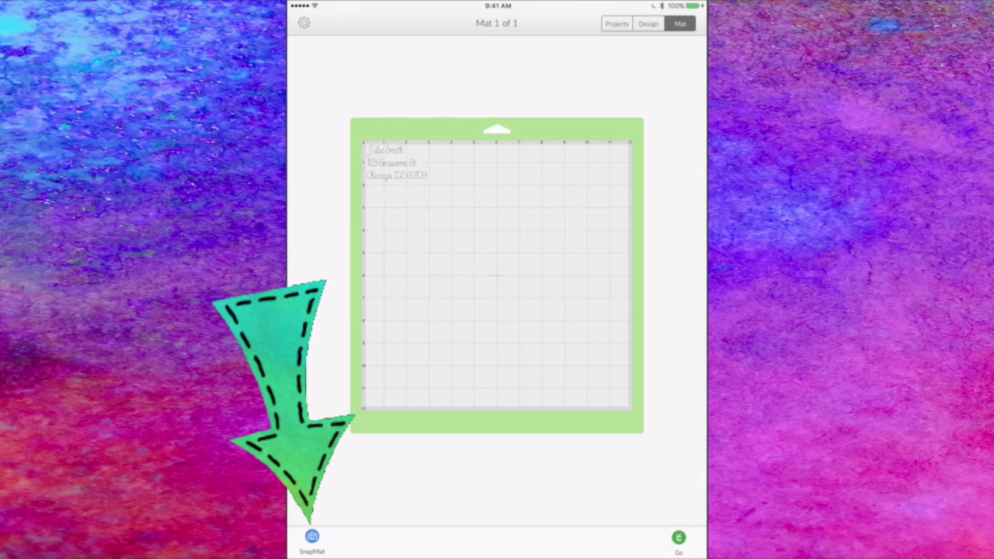
Select the address text and take a SnapMat photo of the envelope on the mat
left_click(396, 163)
left_click(311, 537)
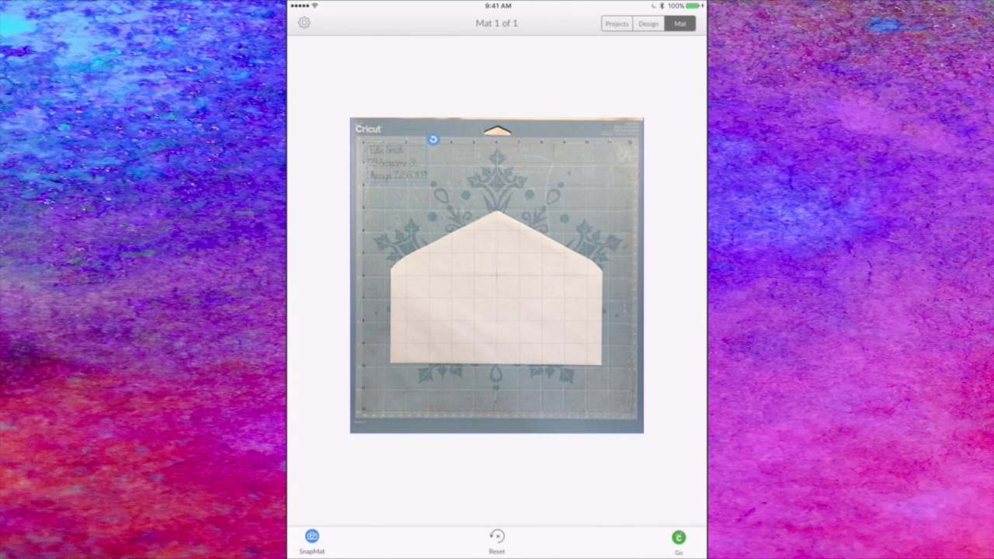
Move the address onto the envelope's centre and write it with the black pen
left_click_drag(396, 163, 497, 312)
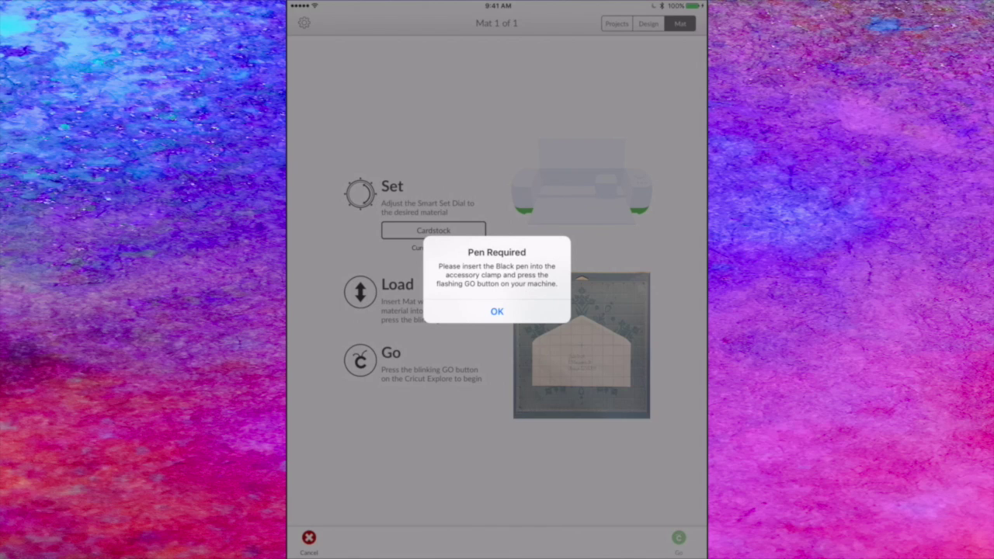
left_click(497, 310)
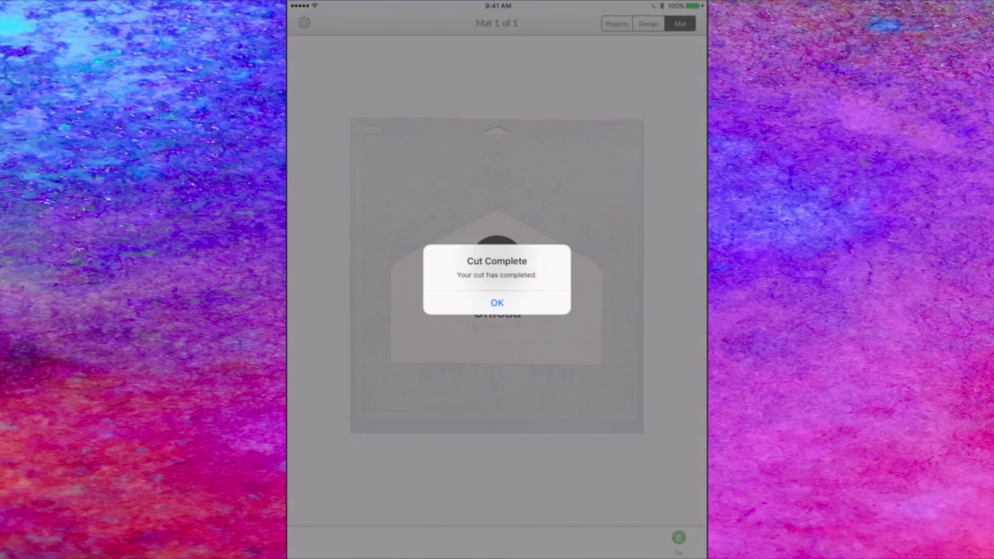
Dismiss the Cut Complete alert with OK
left_click(497, 302)
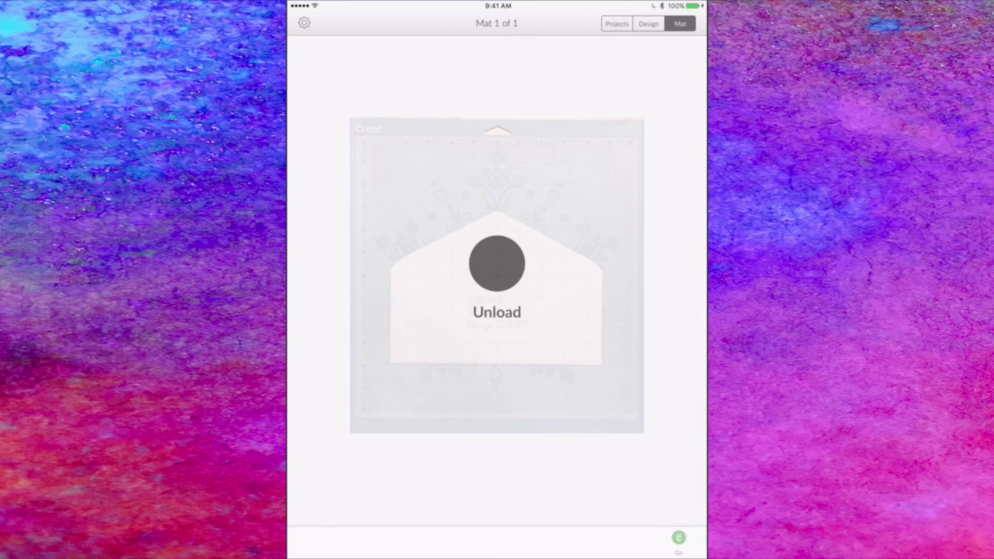